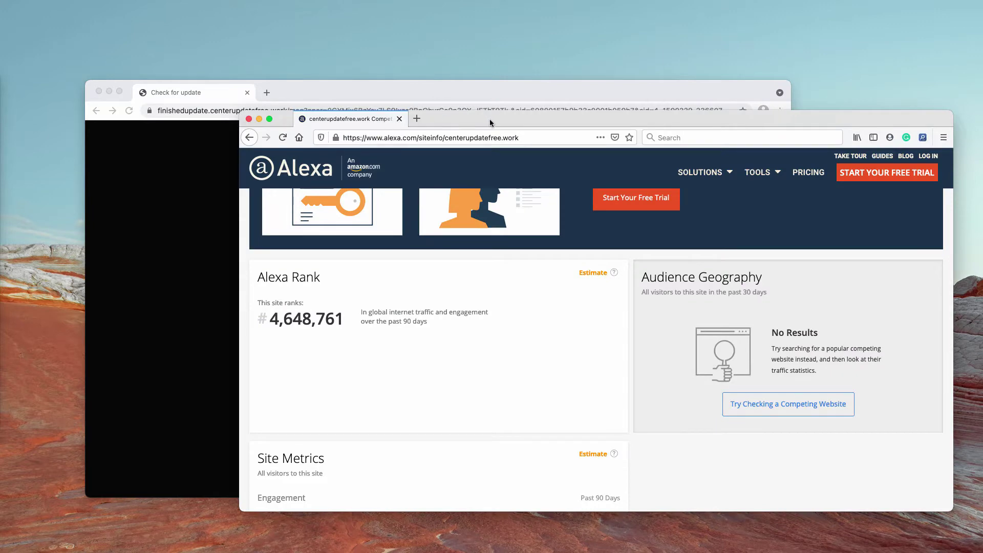
{"action": "left_click_drag", "start_coordinate": [489, 119], "coordinate": [417, 125]}
{"action": "scroll", "coordinate": [406, 252], "scroll_direction": "down", "scroll_amount": 3}
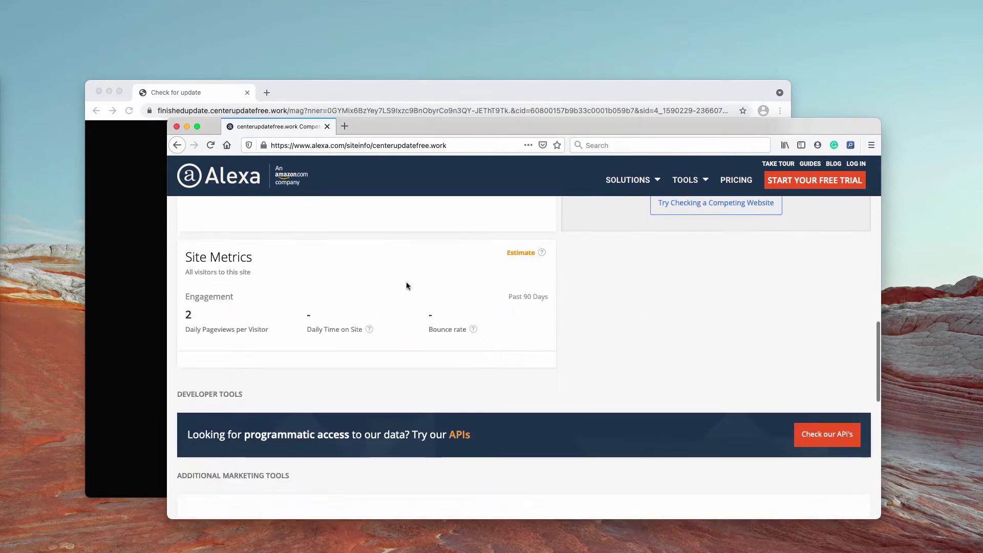
{"action": "scroll", "coordinate": [406, 282], "scroll_direction": "up", "scroll_amount": 5}
{"action": "scroll", "coordinate": [408, 282], "scroll_direction": "up", "scroll_amount": 5}
{"action": "scroll", "coordinate": [408, 282], "scroll_direction": "up", "scroll_amount": 5}
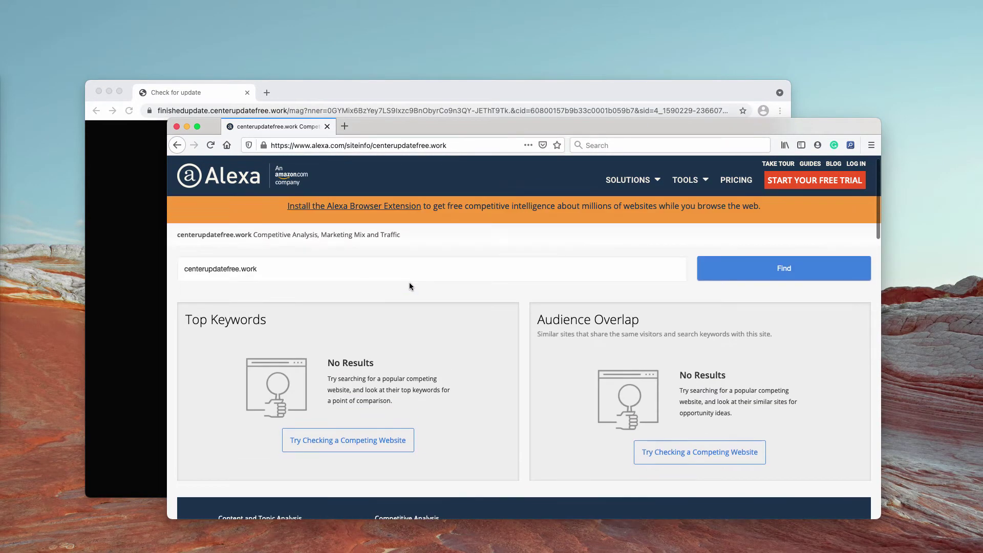
{"action": "scroll", "coordinate": [410, 285], "scroll_direction": "down", "scroll_amount": 3}
{"action": "scroll", "coordinate": [376, 323], "scroll_direction": "down", "scroll_amount": 4}
{"action": "scroll", "coordinate": [335, 362], "scroll_direction": "down", "scroll_amount": 2}
{"action": "scroll", "coordinate": [336, 363], "scroll_direction": "down", "scroll_amount": 2}
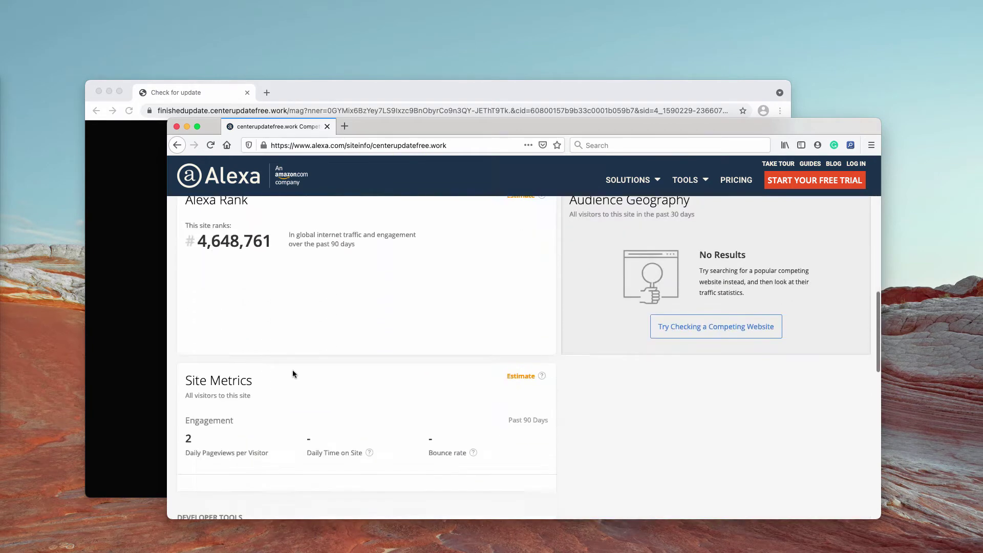
{"action": "scroll", "coordinate": [294, 373], "scroll_direction": "down", "scroll_amount": 1}
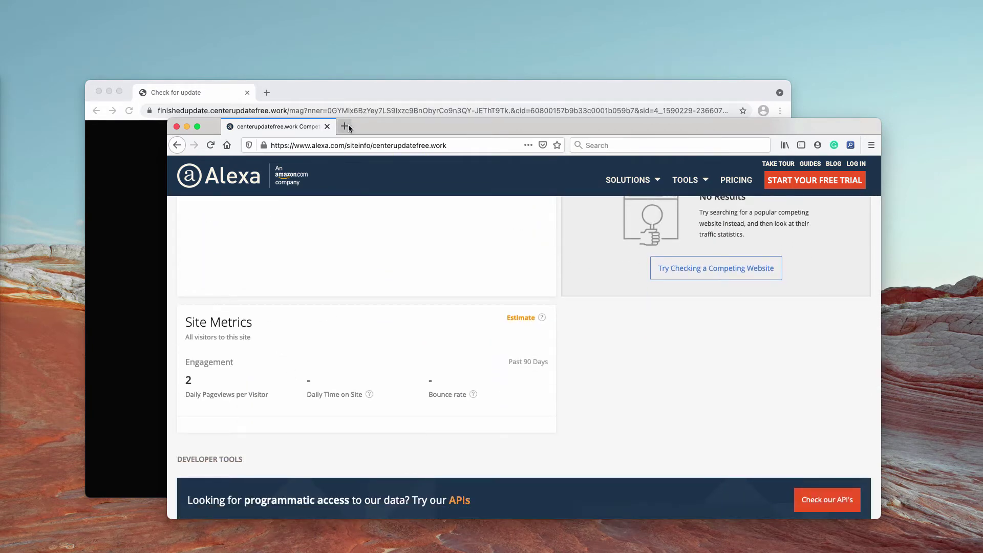
Close the Firefox Alexa window and accept Conf Search's 'Download Now' offer in Chrome
{"action": "left_click_drag", "start_coordinate": [373, 124], "coordinate": [370, 125]}
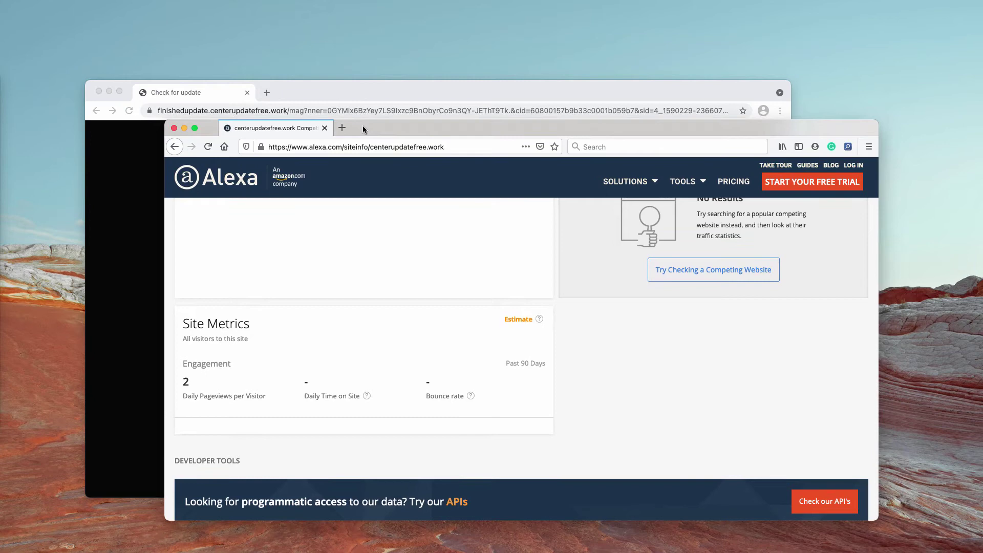
{"action": "left_click_drag", "start_coordinate": [367, 130], "coordinate": [356, 130]}
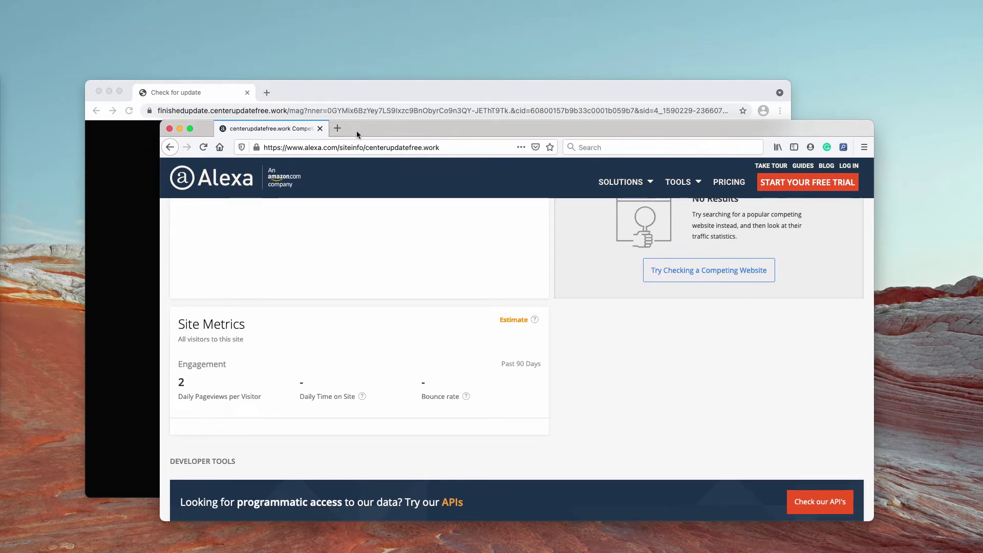
{"action": "left_click", "coordinate": [319, 129]}
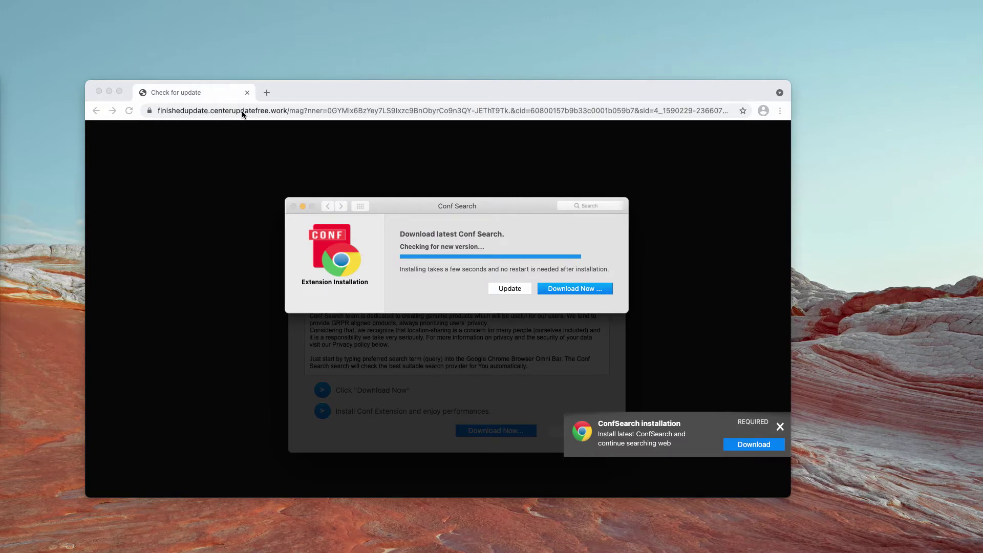
{"action": "left_click", "coordinate": [562, 294]}
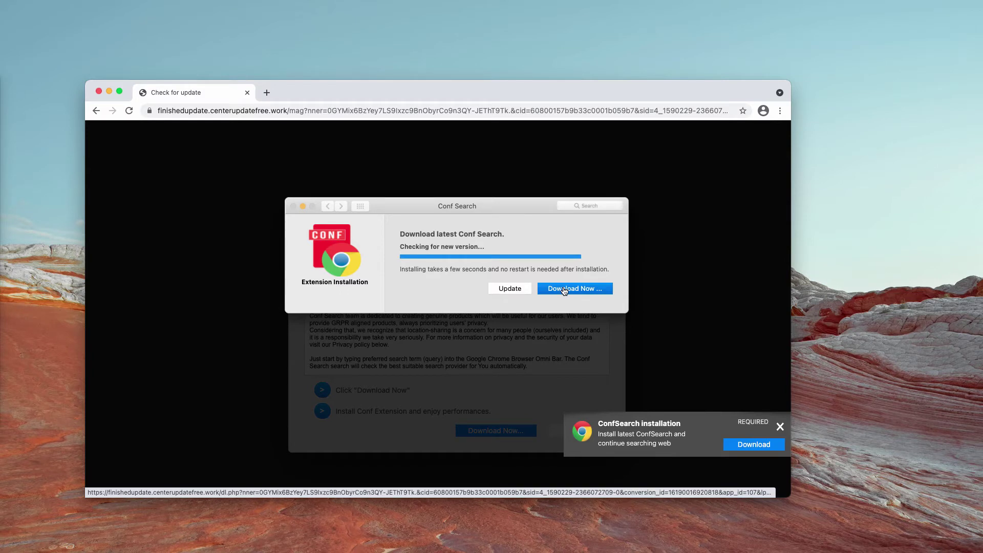
{"action": "left_click", "coordinate": [564, 290]}
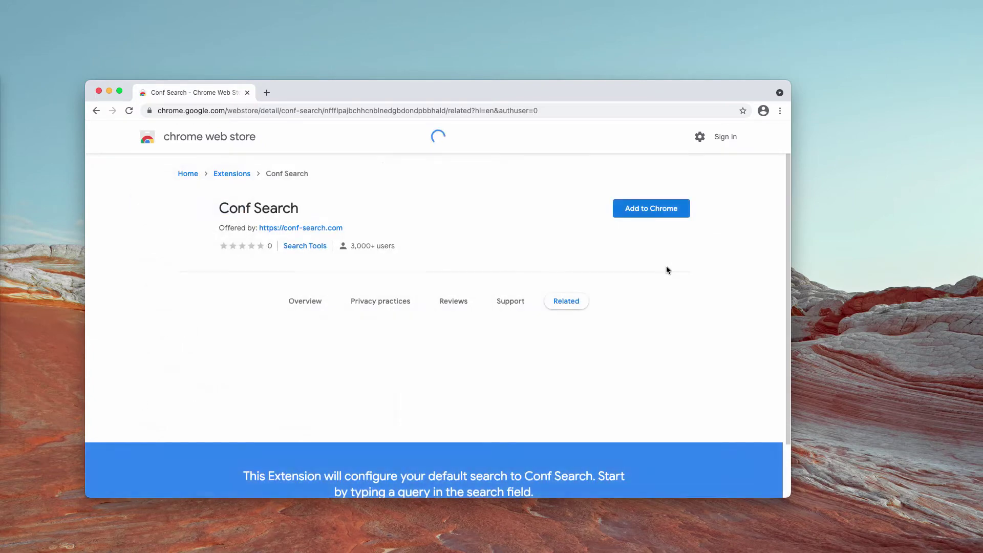
Add the Conf Search extension to Chrome, then close the Google Chrome Help tab
{"action": "left_click", "coordinate": [671, 214]}
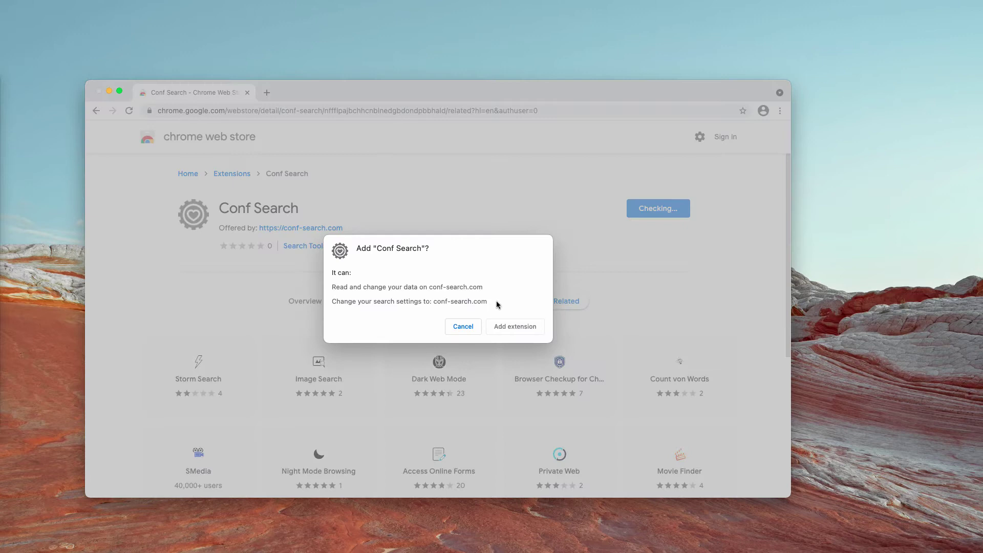
{"action": "left_click", "coordinate": [515, 326]}
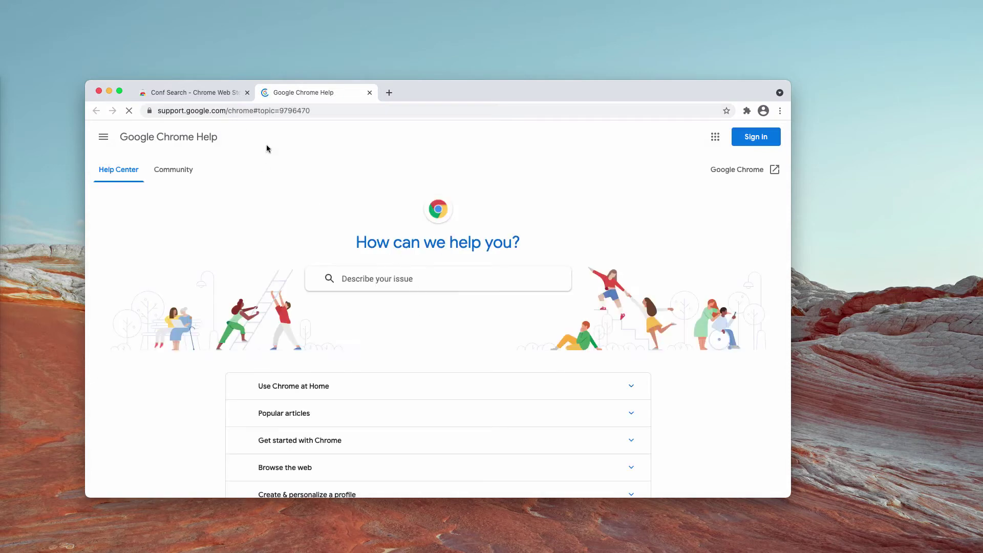
{"action": "left_click", "coordinate": [369, 93]}
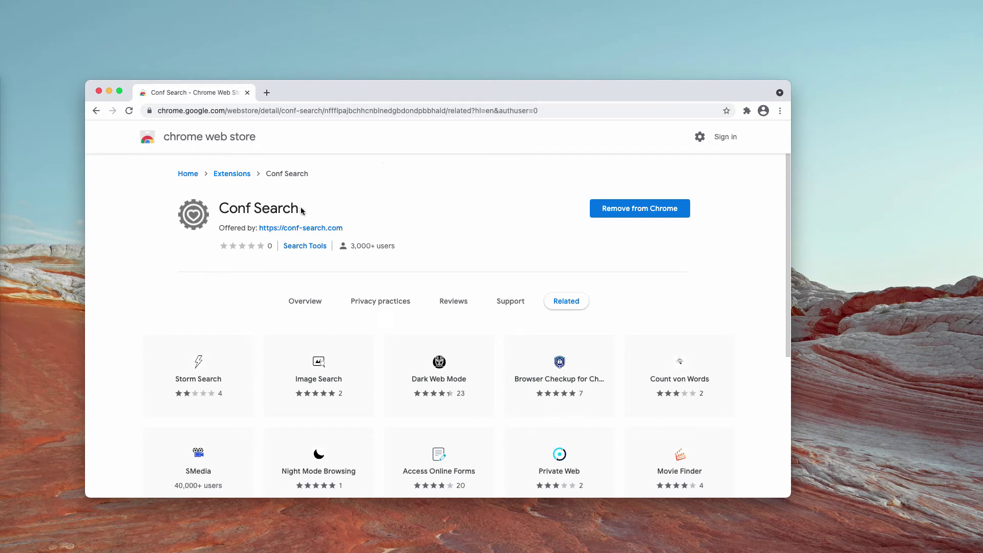
Search 'virus' in a new tab, keep Conf Search as search provider, and close the tab
{"action": "left_click", "coordinate": [266, 93]}
{"action": "type", "text": "i"}
{"action": "key", "text": "BackSpace"}
{"action": "key", "text": "BackSpace"}
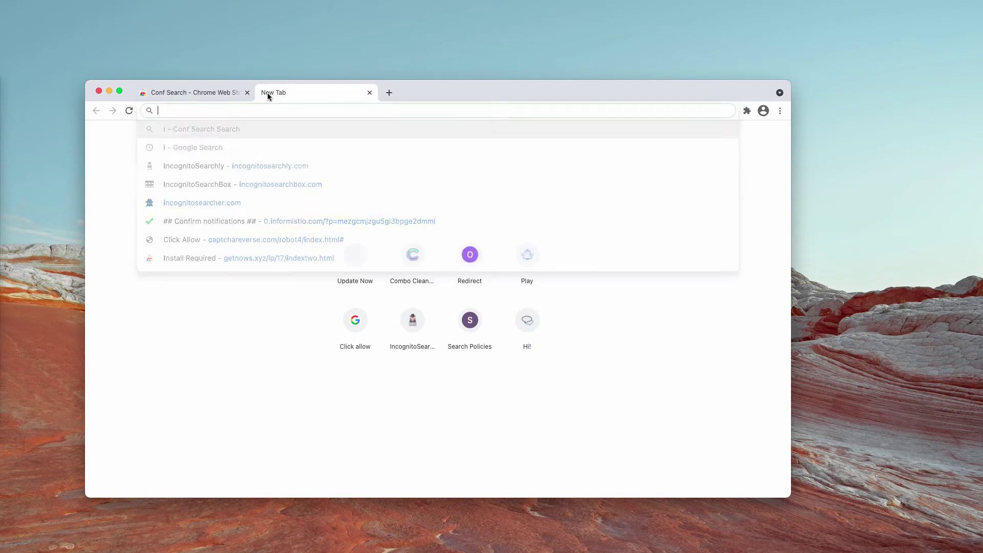
{"action": "type", "text": "virus"}
{"action": "key", "text": "Return"}
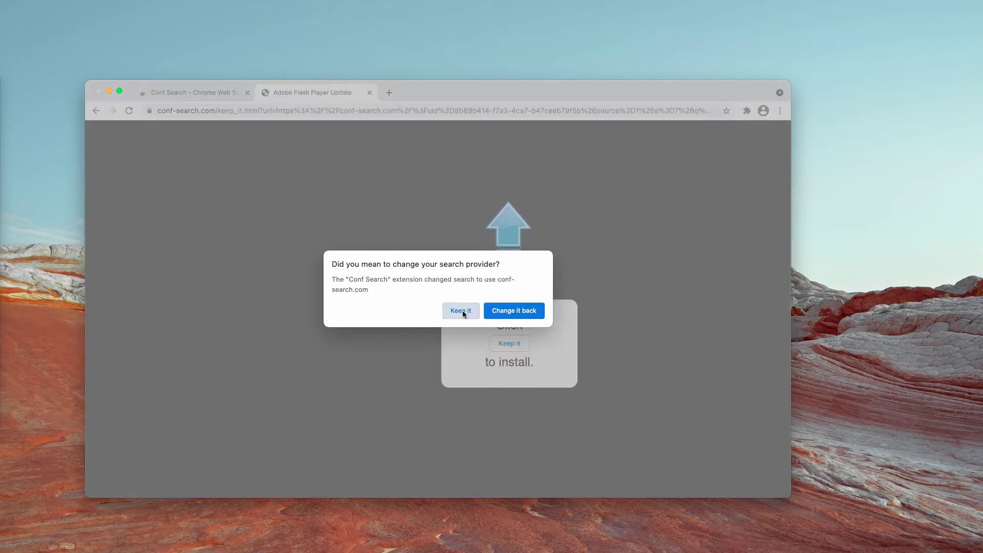
{"action": "left_click", "coordinate": [461, 311]}
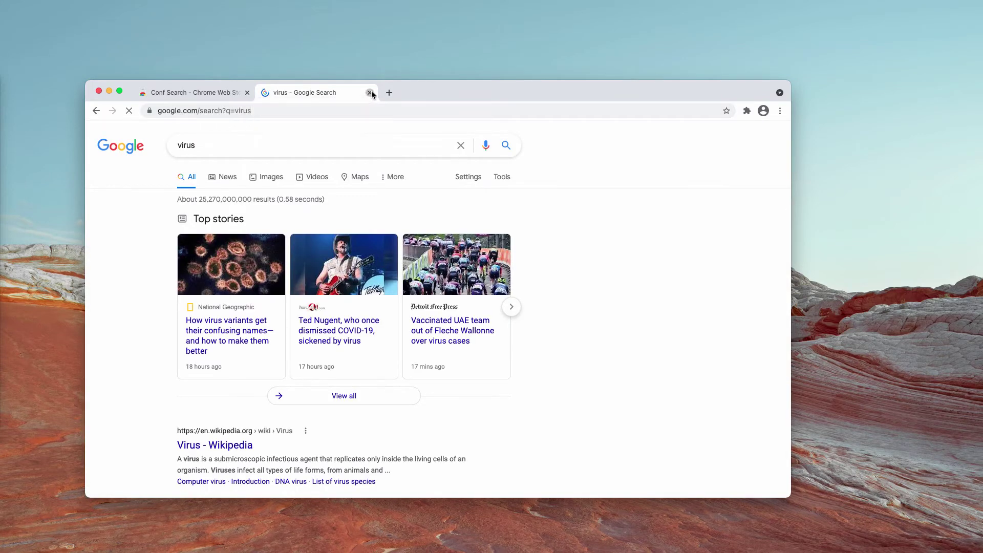
{"action": "left_click", "coordinate": [369, 93]}
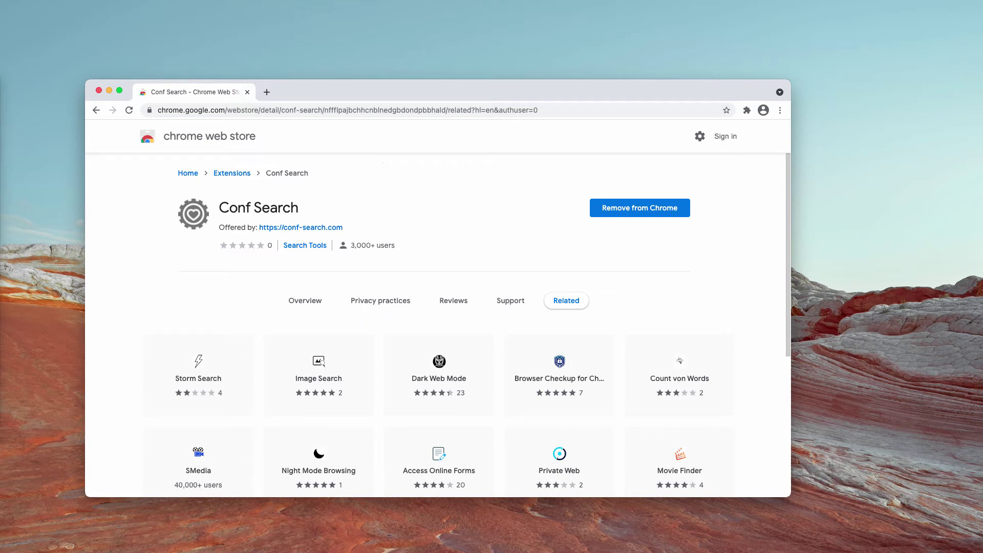
Remove the Conf Search extension from Chrome's Extensions page and confirm the removal
{"action": "left_click", "coordinate": [779, 110]}
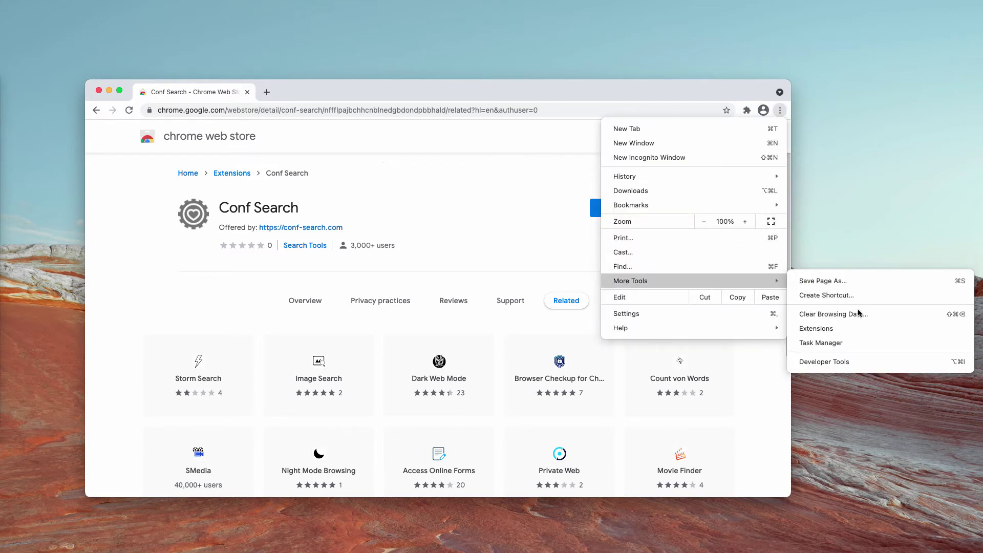
{"action": "left_click", "coordinate": [858, 329]}
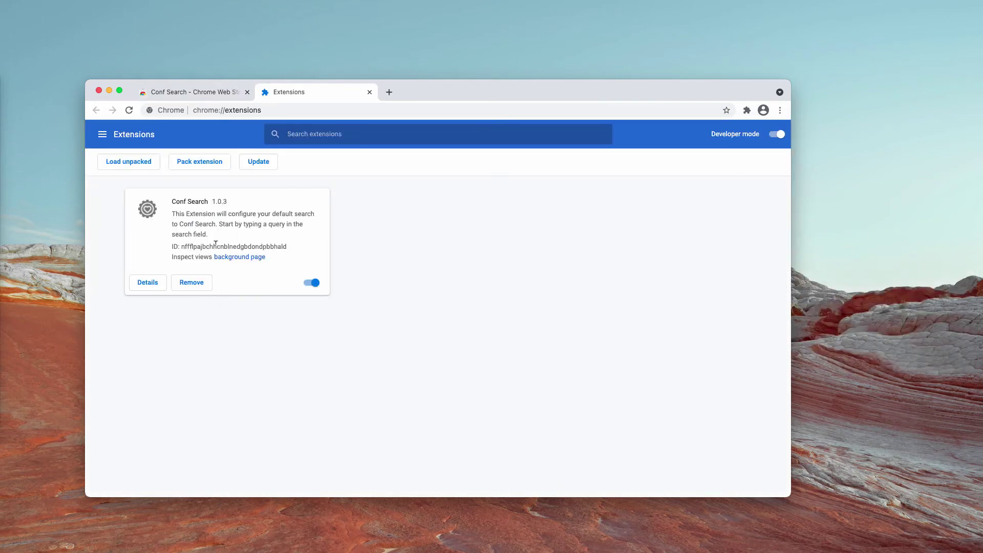
{"action": "left_click_drag", "start_coordinate": [172, 202], "coordinate": [207, 200]}
{"action": "left_click", "coordinate": [311, 284]}
{"action": "left_click", "coordinate": [200, 284]}
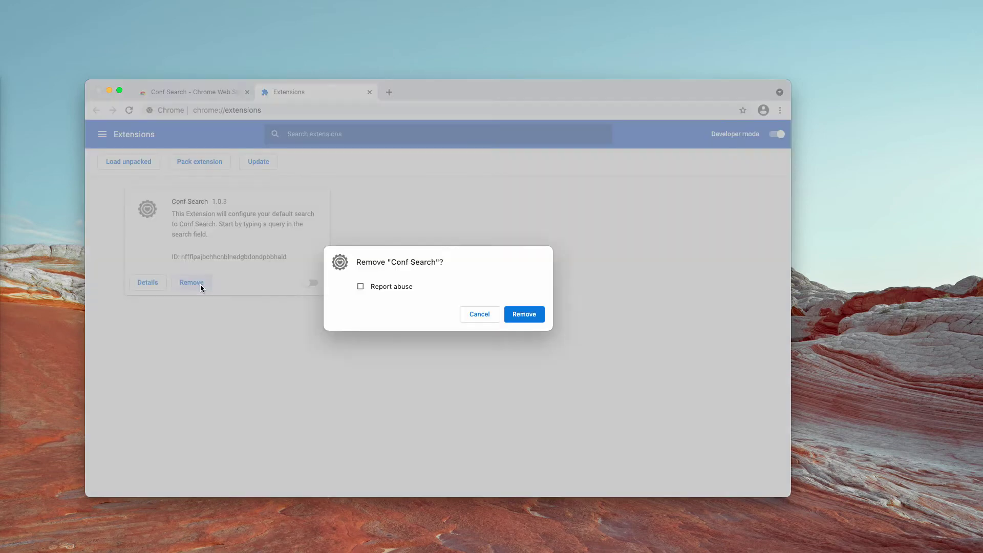
{"action": "left_click", "coordinate": [533, 313]}
{"action": "type", "text": "combocleaner.com"}
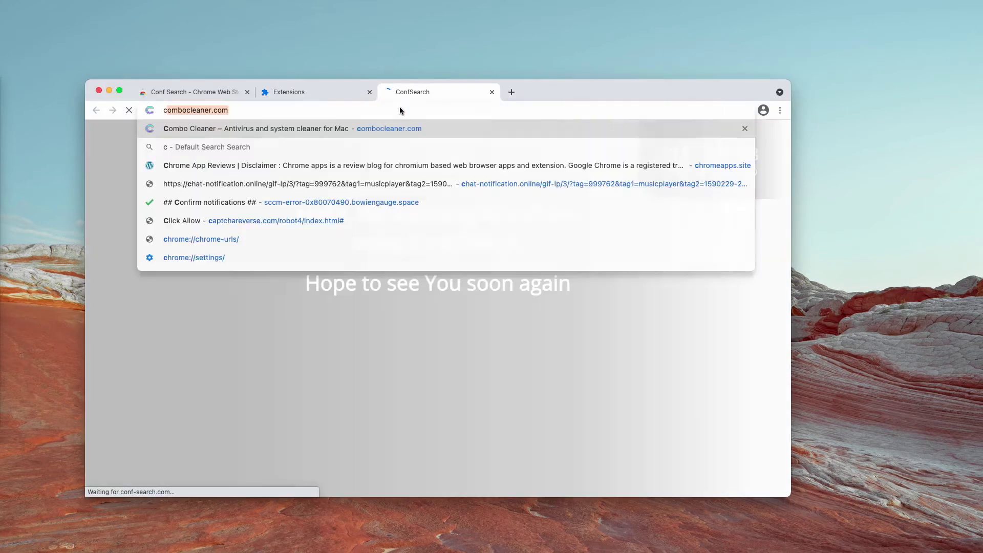
Load combocleaner.com and close the leftover Conf Search and Extensions tabs
{"action": "key", "text": "Return"}
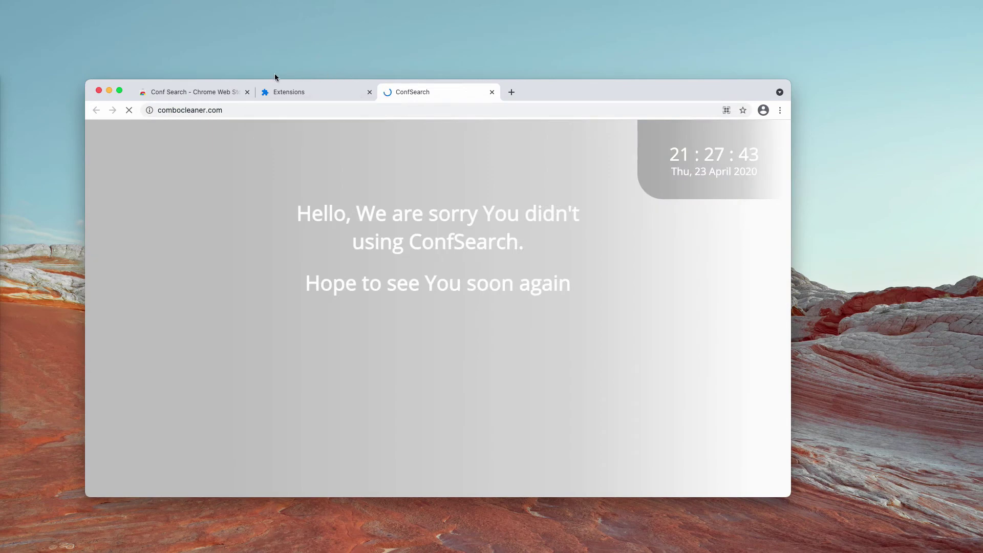
{"action": "left_click", "coordinate": [247, 92]}
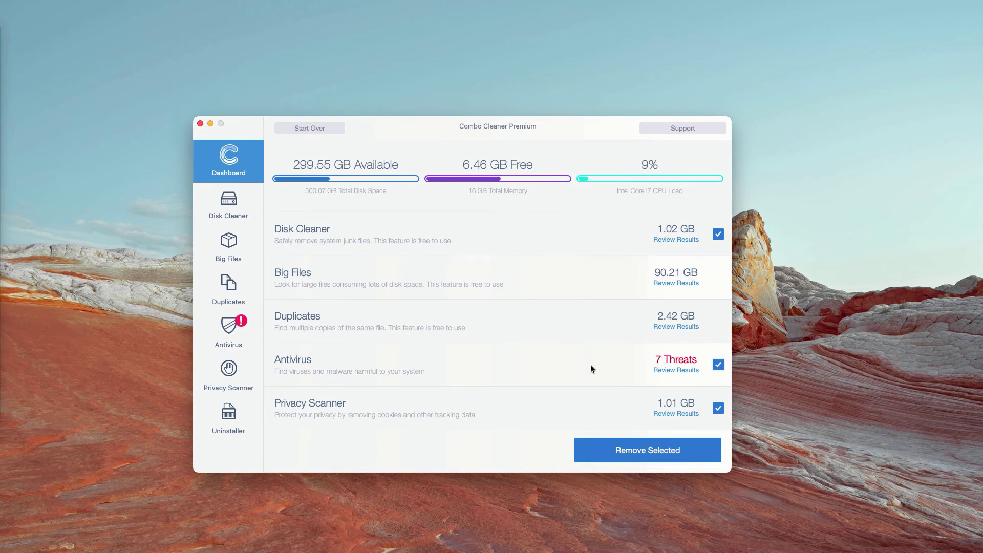
Show Combo Cleaner's antivirus results listing the 7 infected files
{"action": "left_click", "coordinate": [228, 336]}
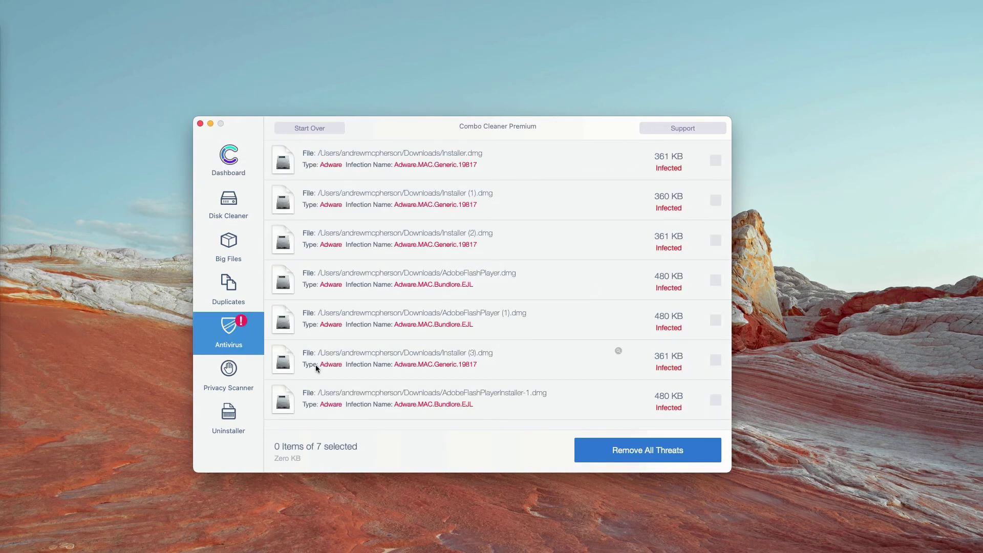
{"action": "left_click", "coordinate": [227, 165]}
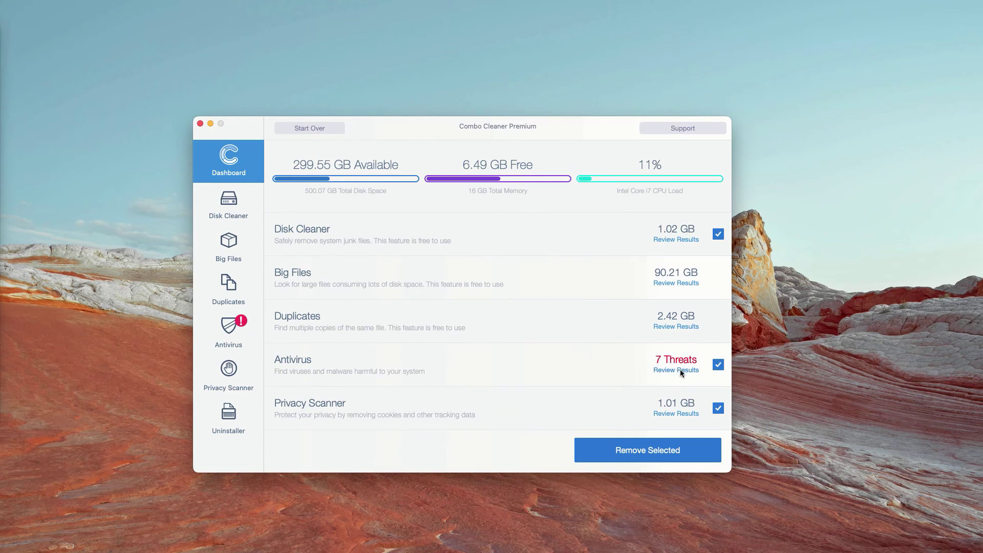
{"action": "left_click", "coordinate": [676, 369]}
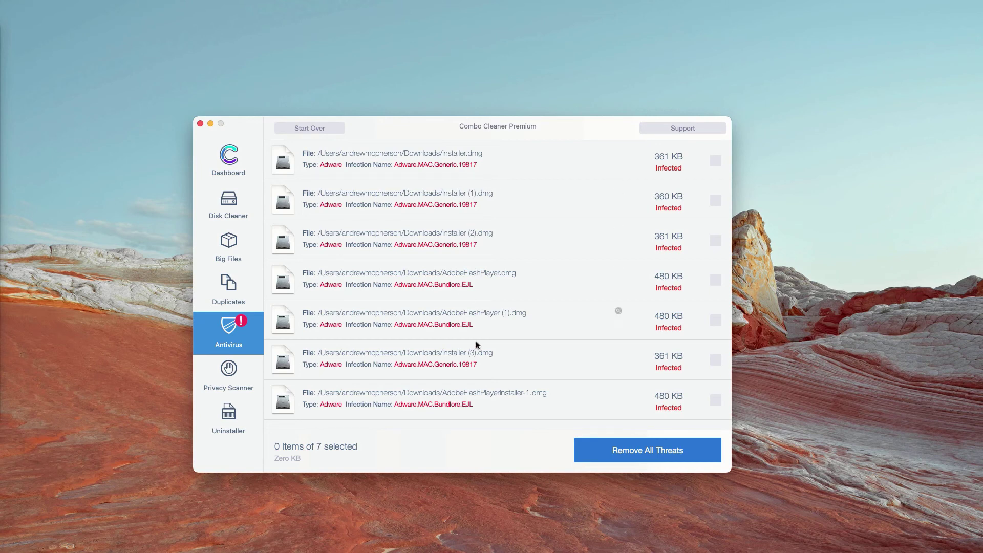
{"action": "mouse_move", "coordinate": [461, 363]}
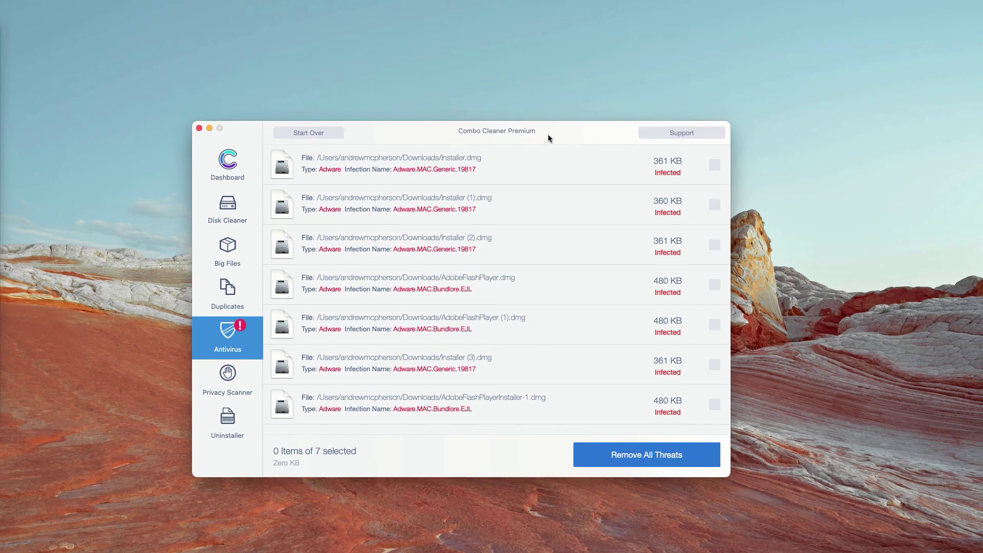
{"action": "left_click_drag", "start_coordinate": [549, 134], "coordinate": [548, 138]}
Reveal Installer.dmg in Downloads and move it to the Trash
{"action": "left_click", "coordinate": [615, 158]}
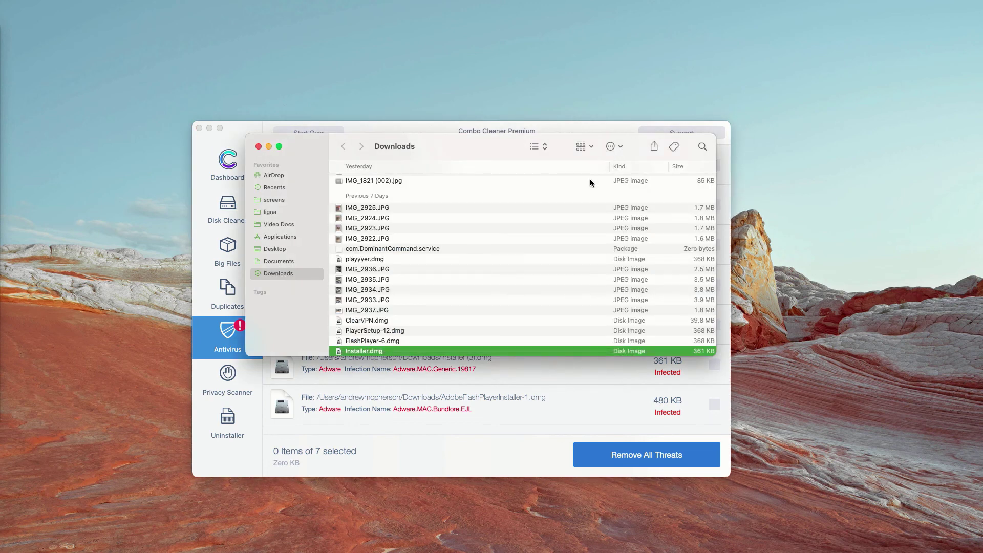
{"action": "scroll", "coordinate": [407, 254], "scroll_direction": "down", "scroll_amount": 3}
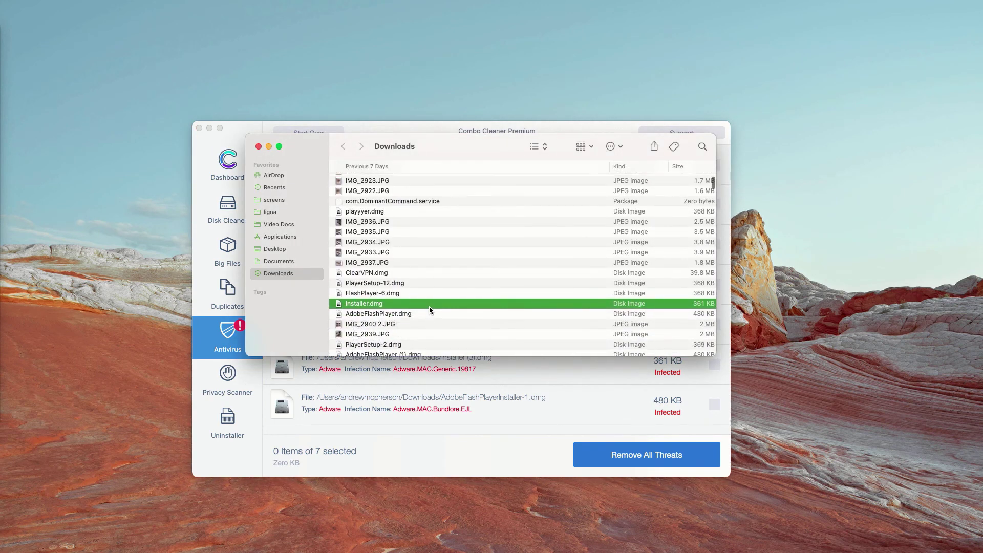
{"action": "right_click", "coordinate": [392, 305]}
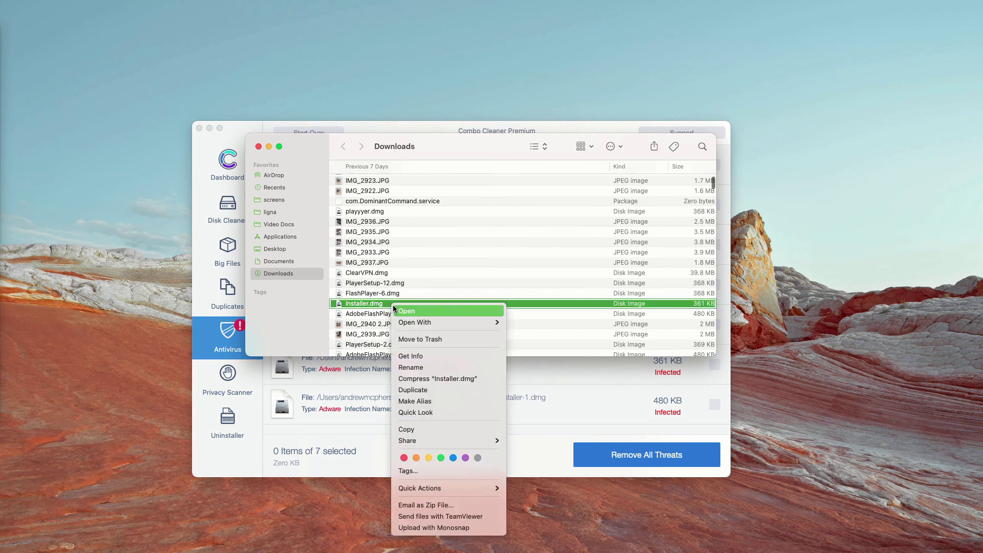
{"action": "left_click", "coordinate": [428, 335]}
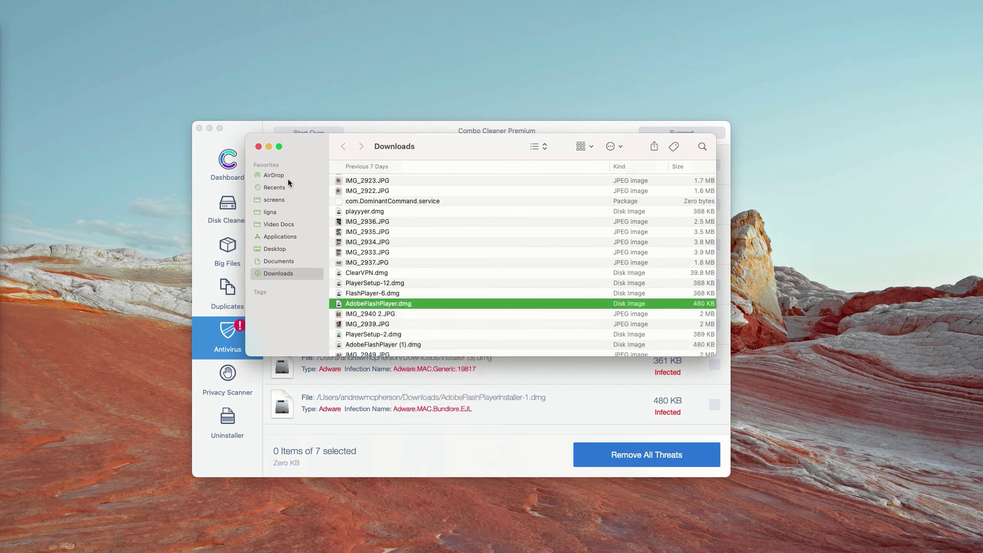
{"action": "left_click", "coordinate": [257, 147]}
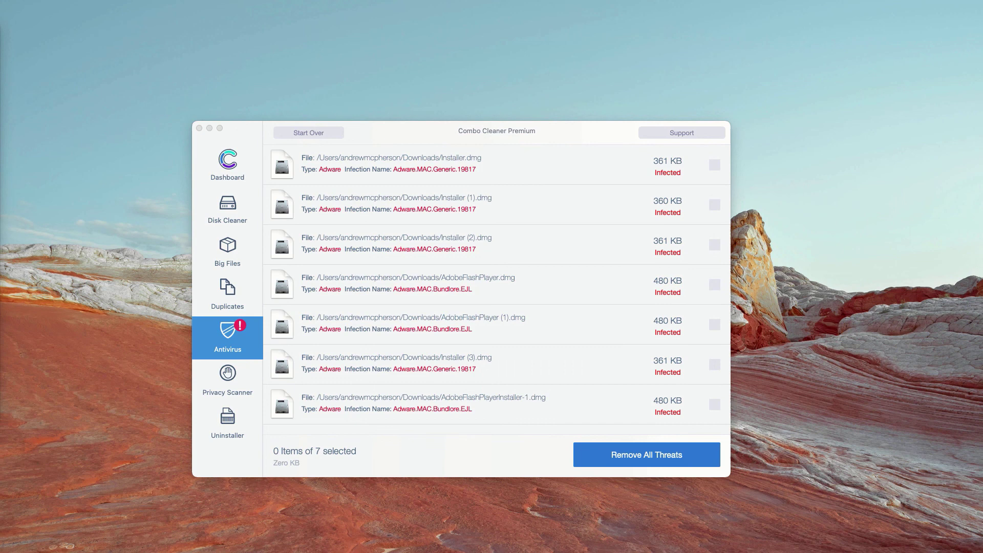
Reveal Installer (1).dmg in Downloads and move it to the Trash
{"action": "mouse_move", "coordinate": [496, 204]}
{"action": "left_click", "coordinate": [616, 195]}
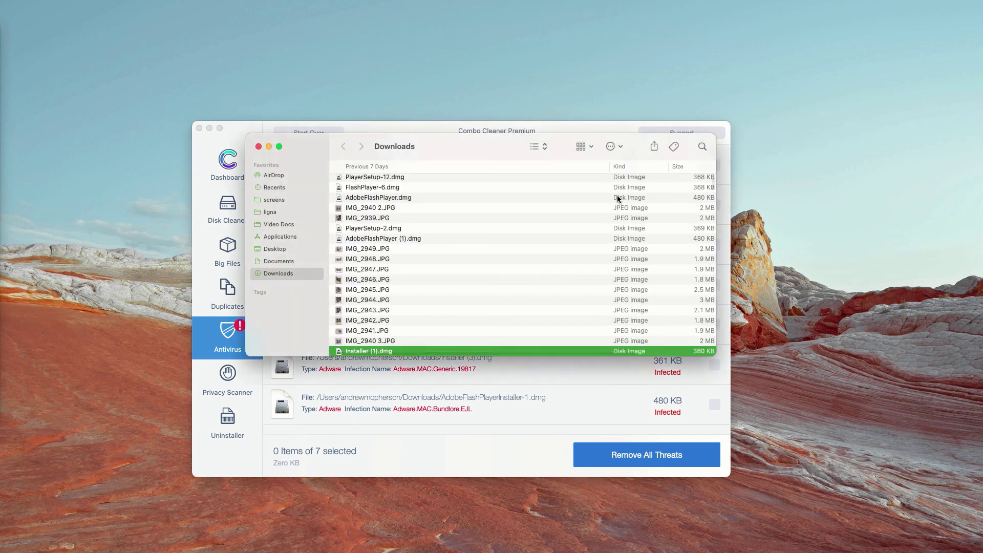
{"action": "right_click", "coordinate": [477, 352]}
{"action": "left_click", "coordinate": [506, 352]}
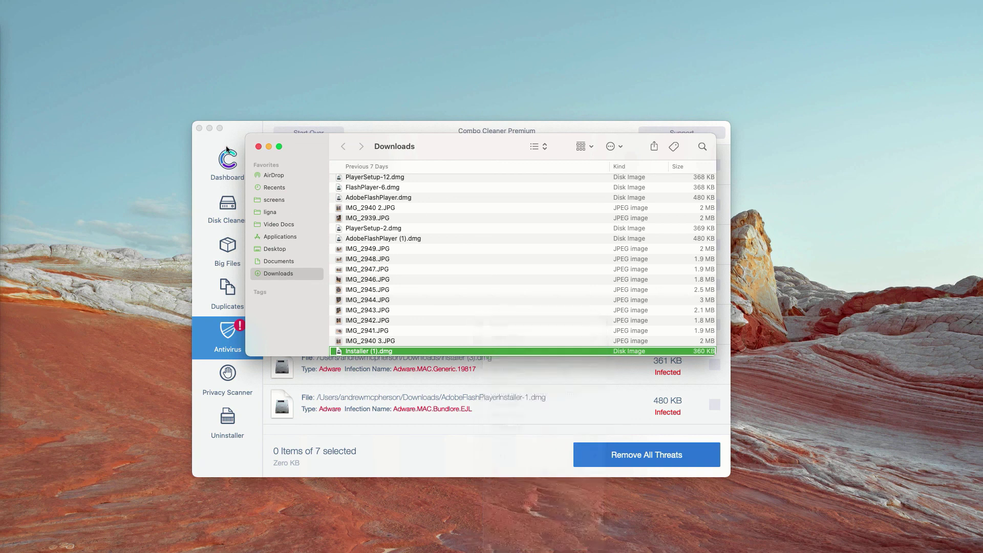
{"action": "left_click", "coordinate": [257, 145]}
{"action": "left_click", "coordinate": [408, 131]}
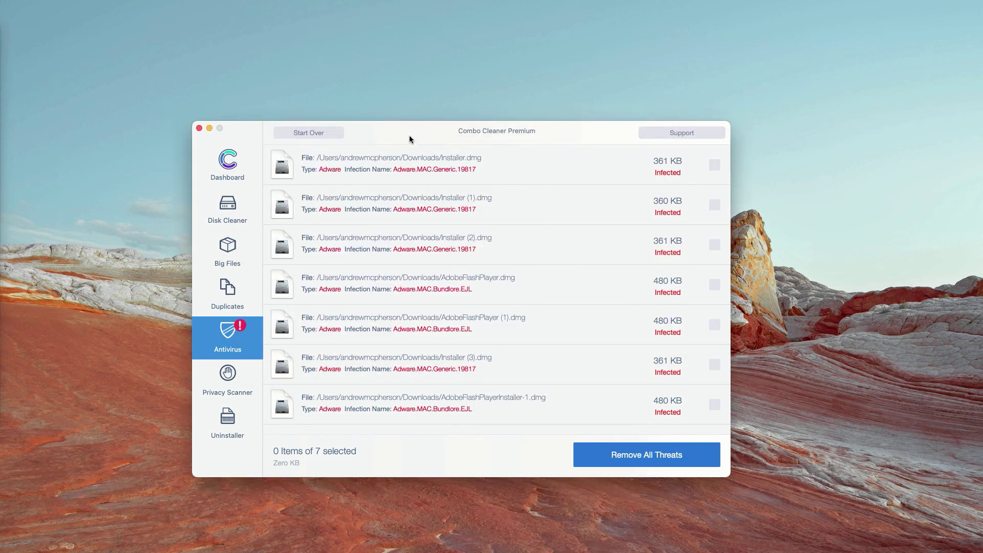